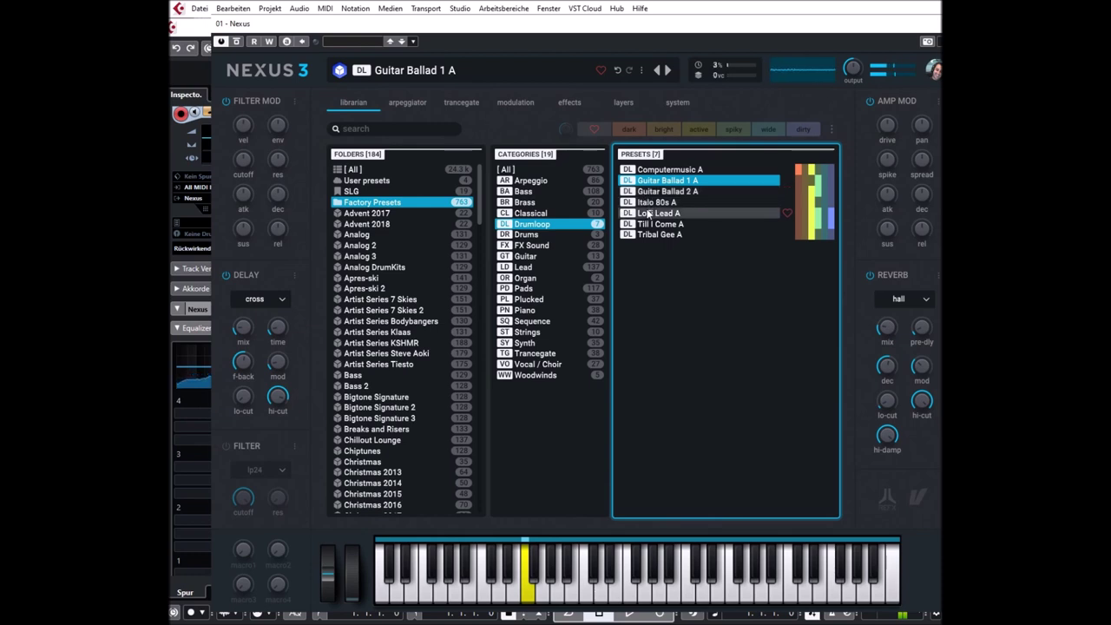
Audition the Drumloop presets Italo 80s A, Computermusic A, Tribal Gee A and Till I Come A from the Factory Presets
left_click(648, 206)
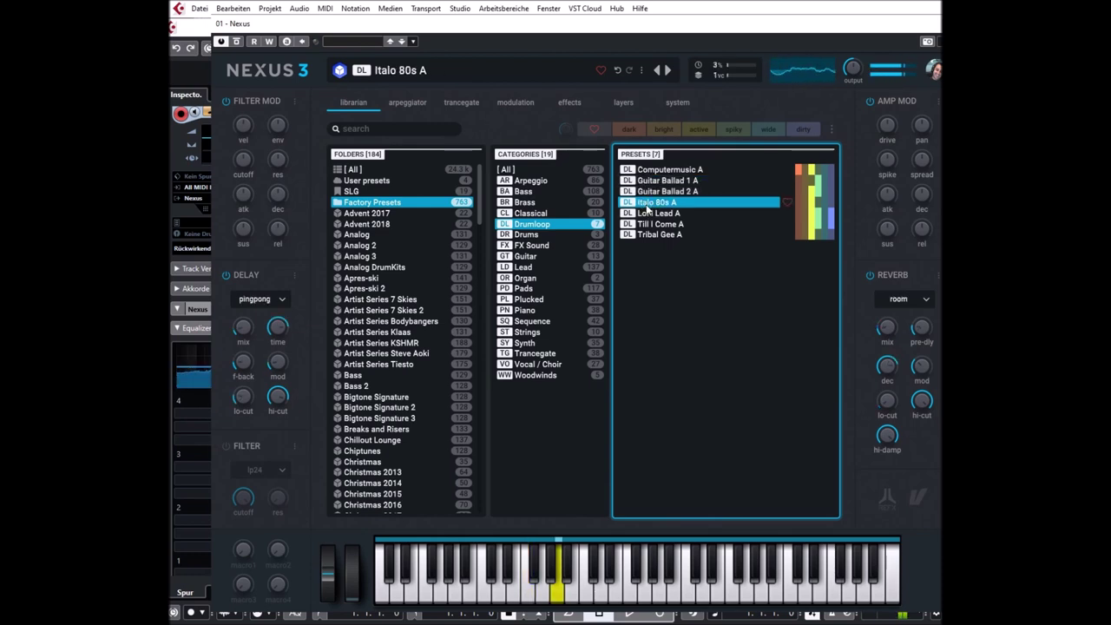
left_click(651, 170)
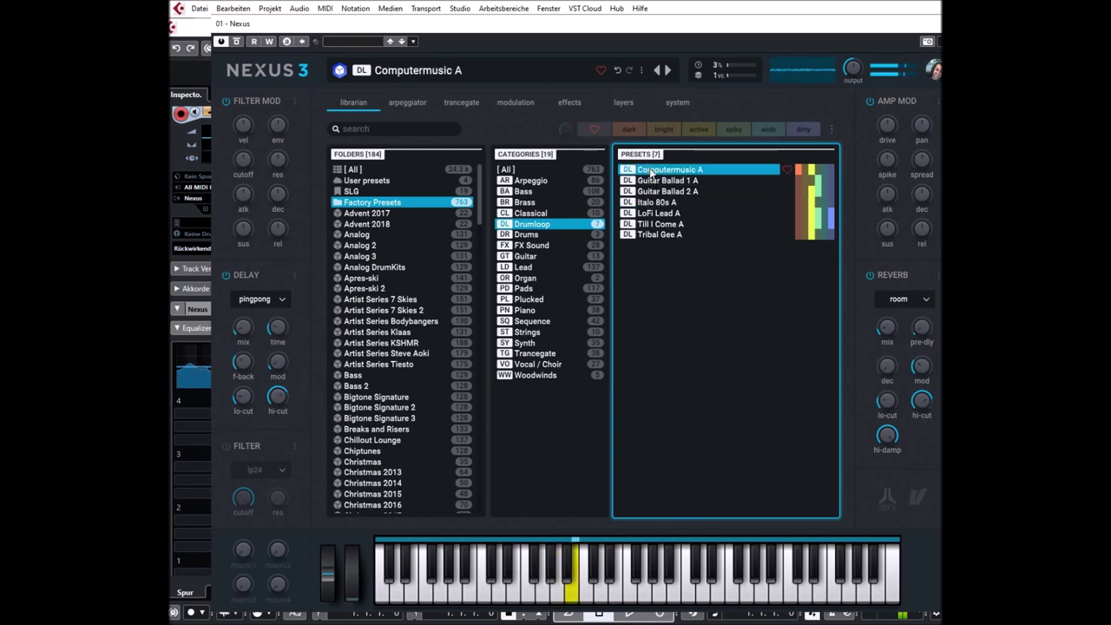
left_click(658, 235)
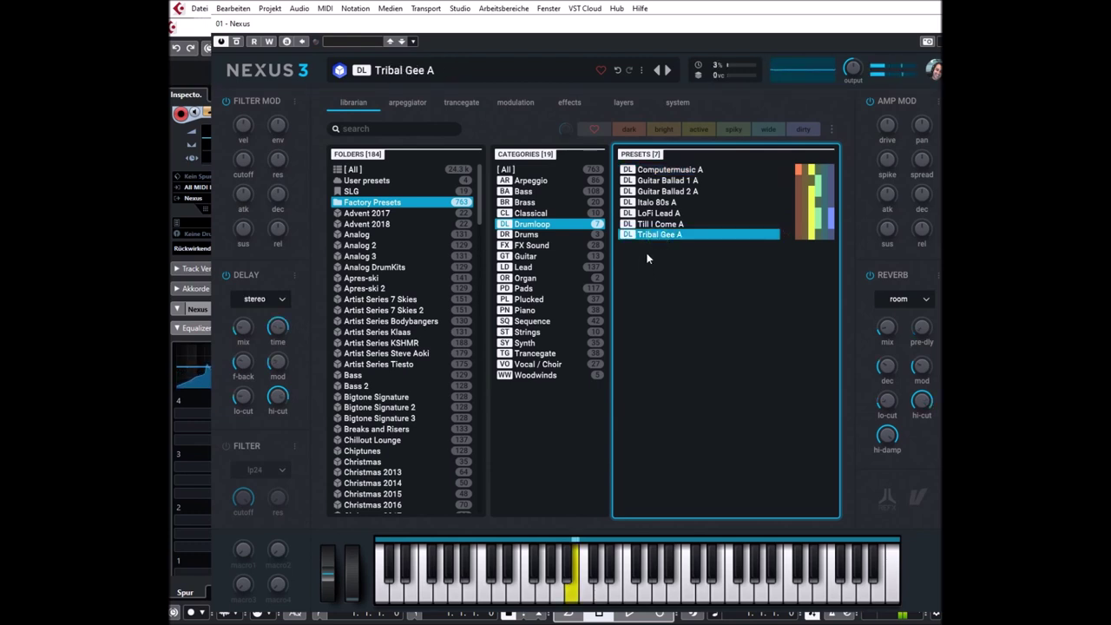
left_click(647, 226)
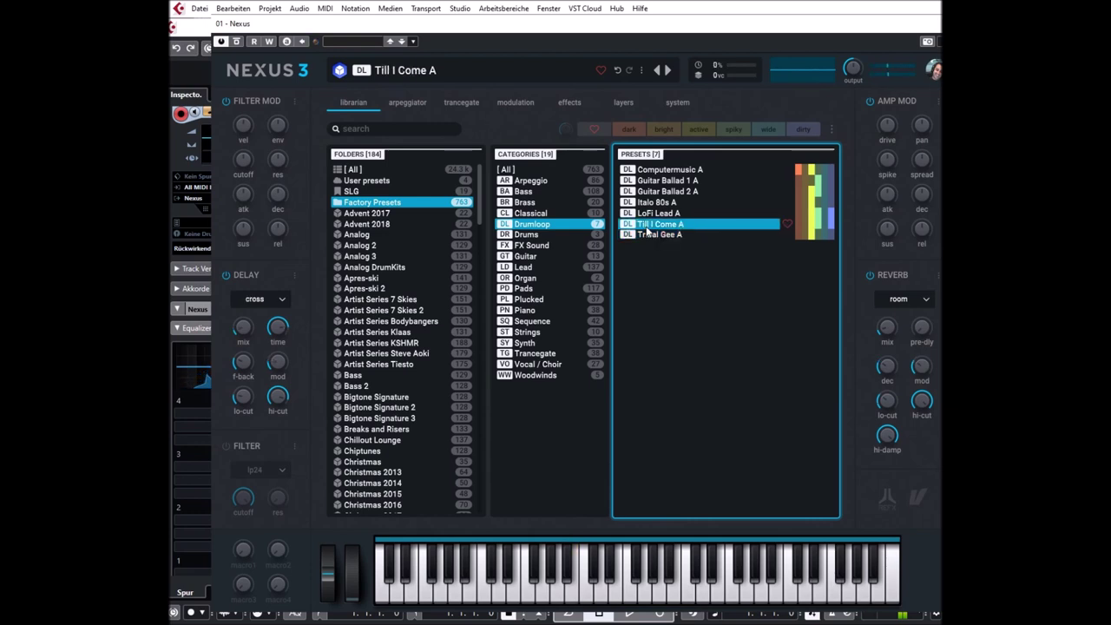
Audition the FX Sound presets Chimes in Hell, Just Horrible and Nostromo, and reposition the plugin window so its full width shows
left_click(528, 246)
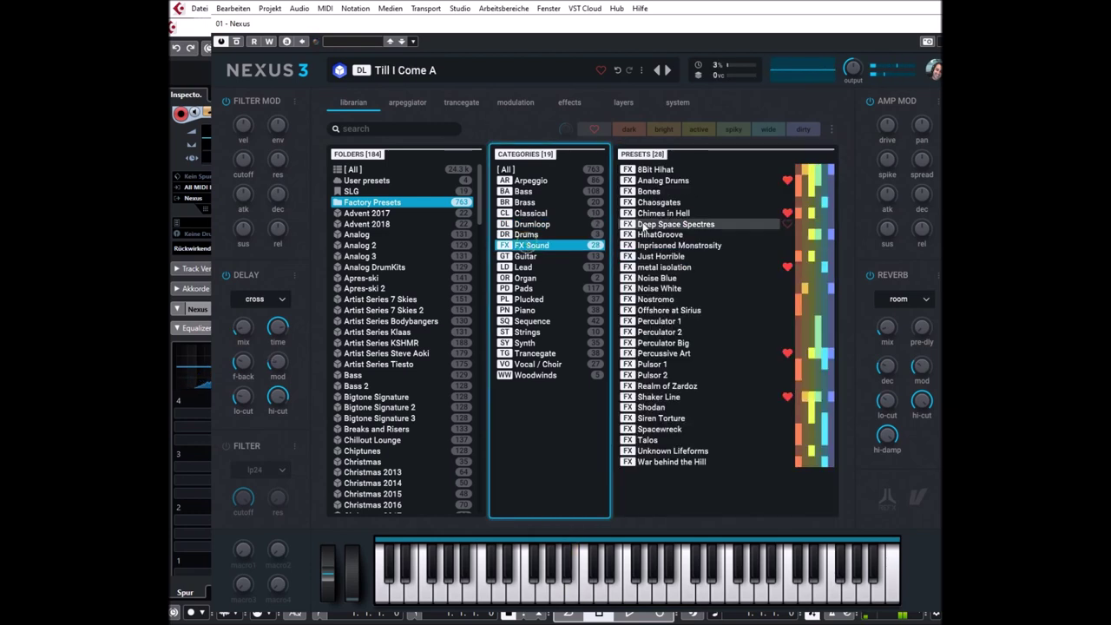
left_click(651, 214)
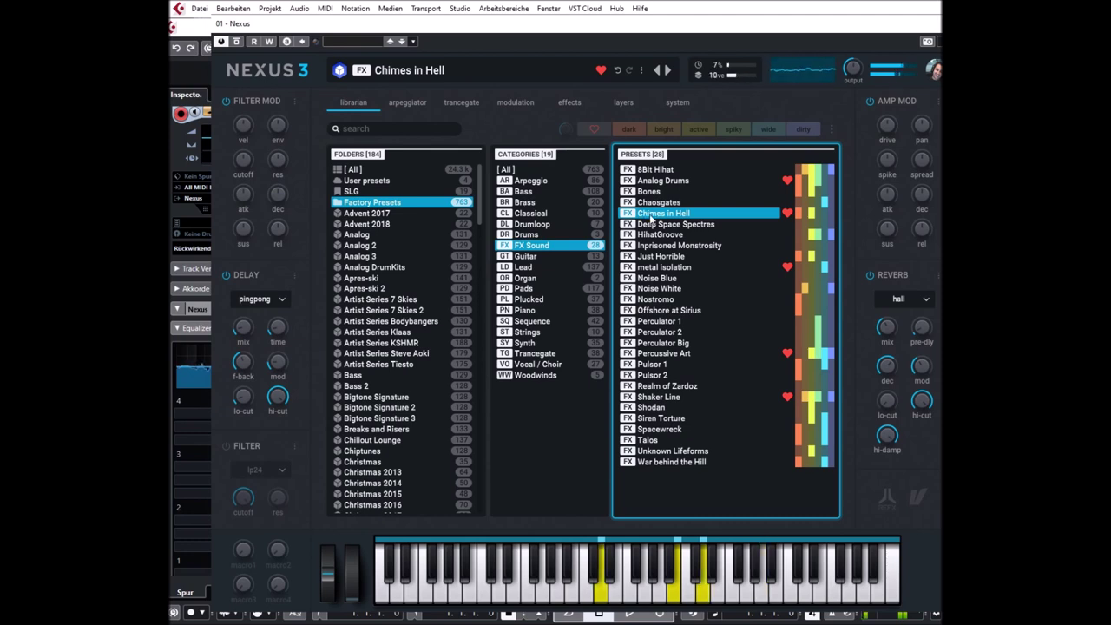
left_click(654, 257)
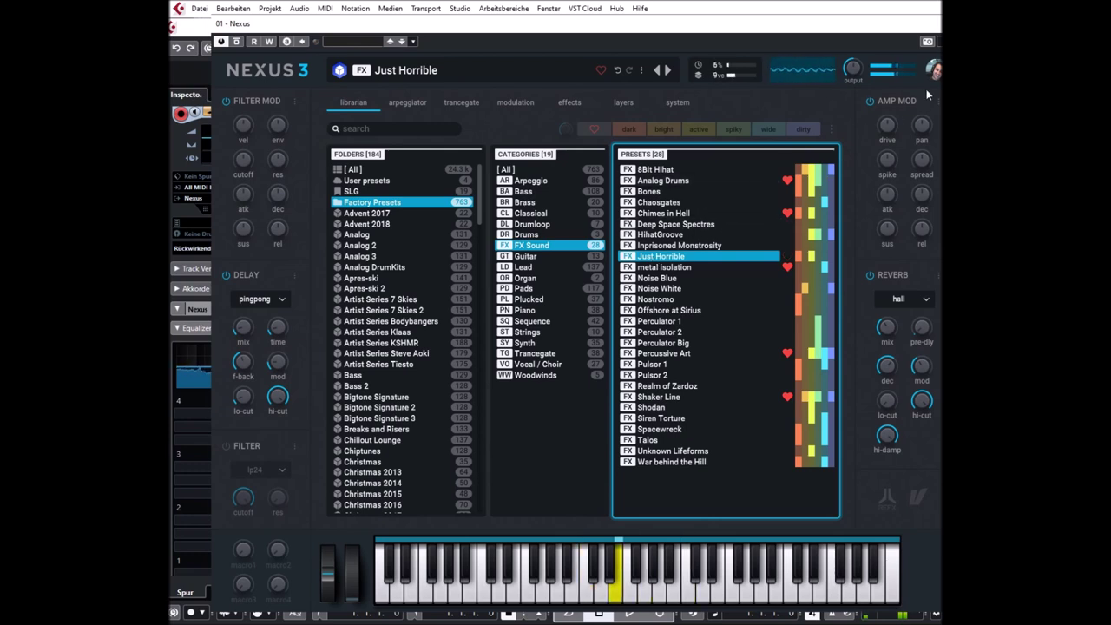
left_click_drag(825, 34, 802, 32)
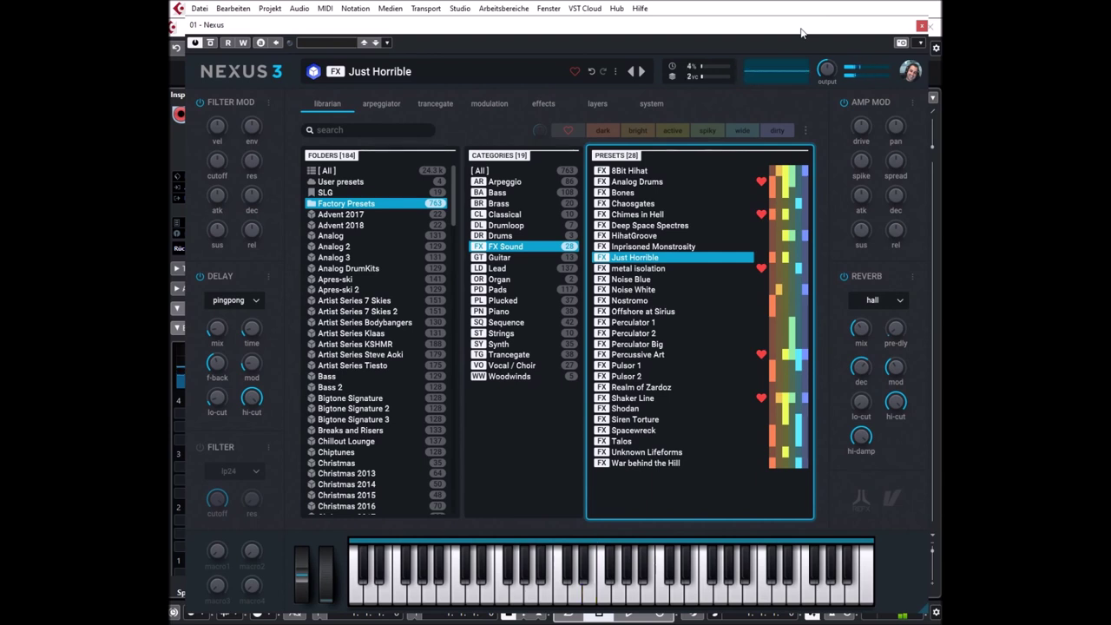
left_click(624, 301)
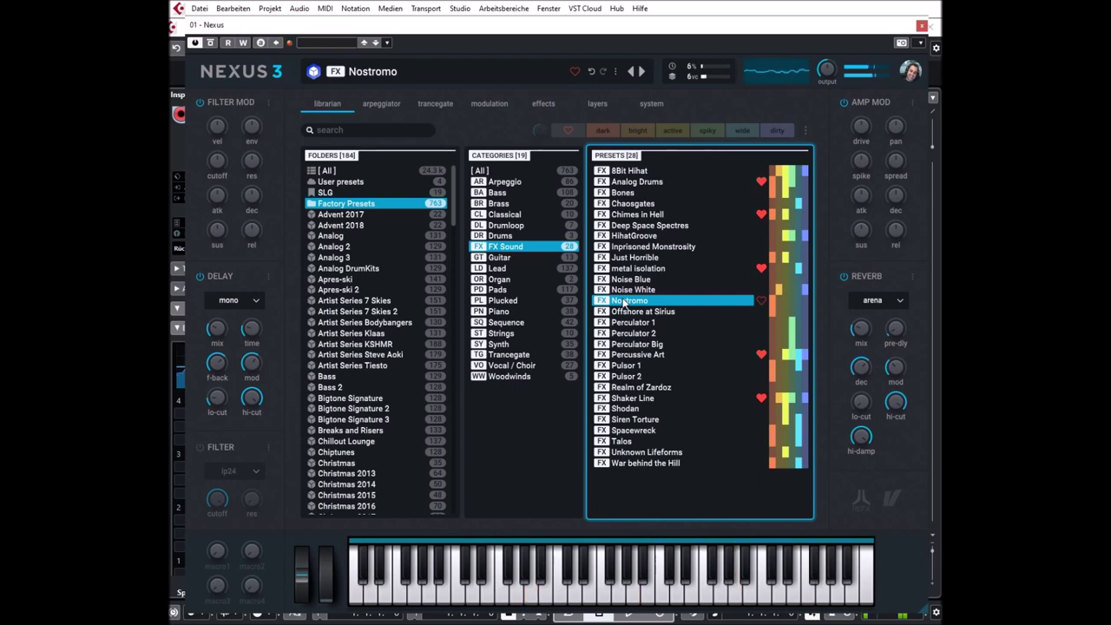
Audition the Guitar category's presets, including Quadro Guitar Layer 1, Guitar Strummed 2, Jazzy Guitar, Till I Come C and Warm Mutes B
left_click(505, 260)
left_click(624, 258)
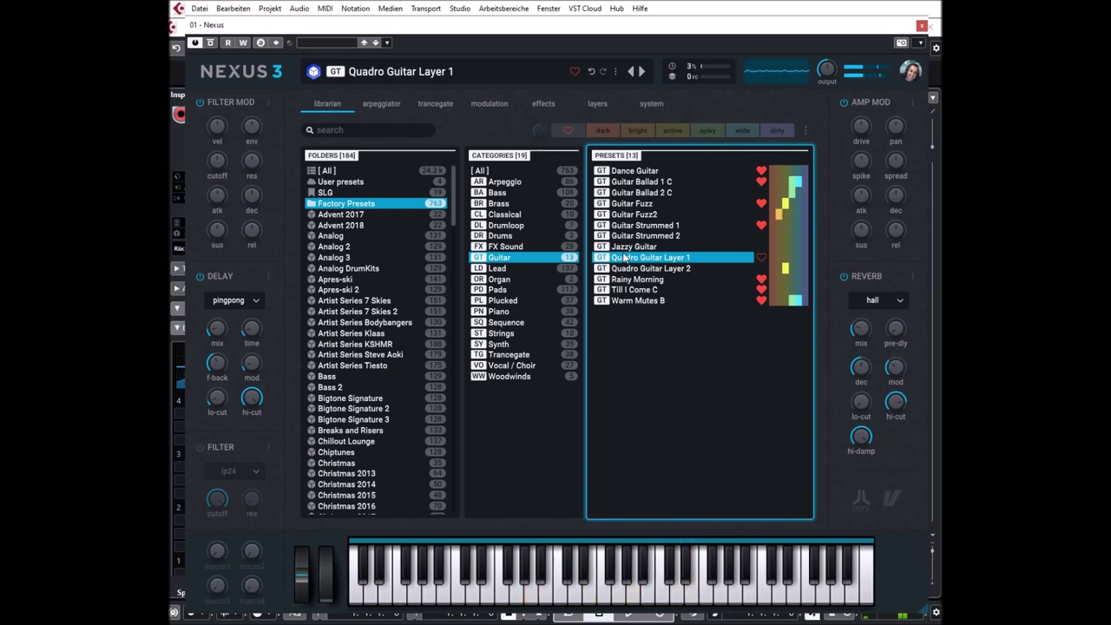
left_click(625, 257)
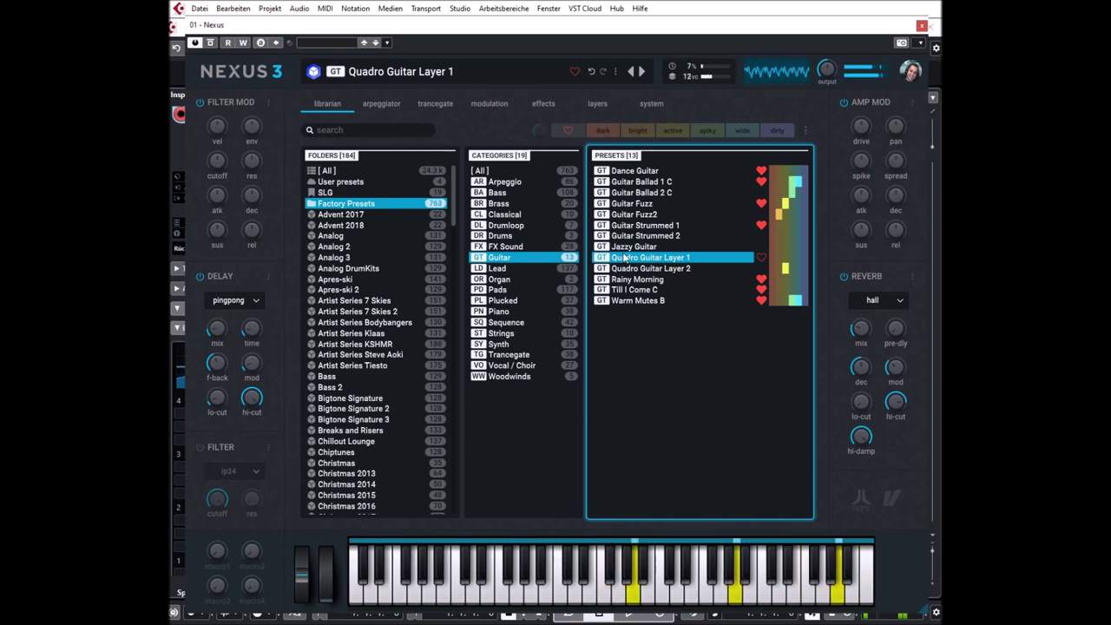
left_click(622, 235)
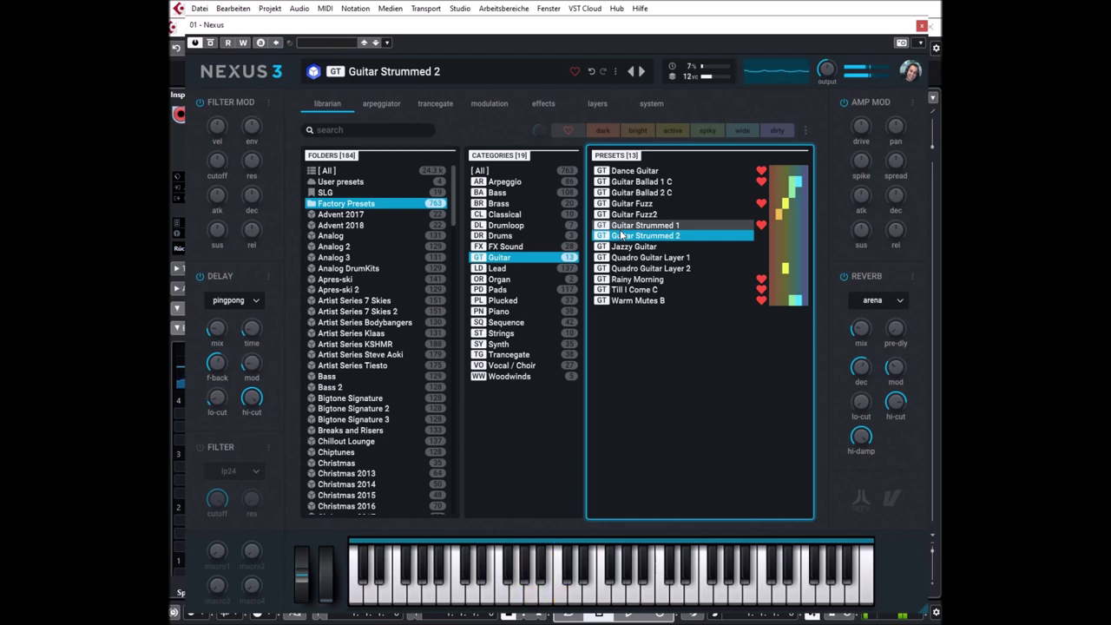
left_click(622, 247)
left_click(624, 257)
left_click(626, 290)
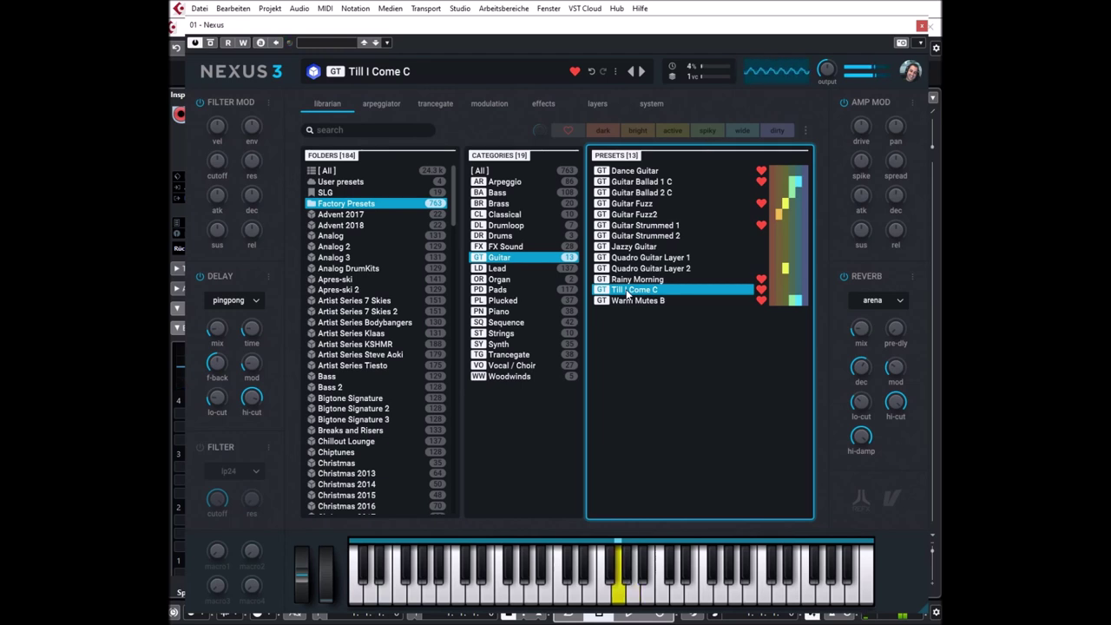
left_click(623, 302)
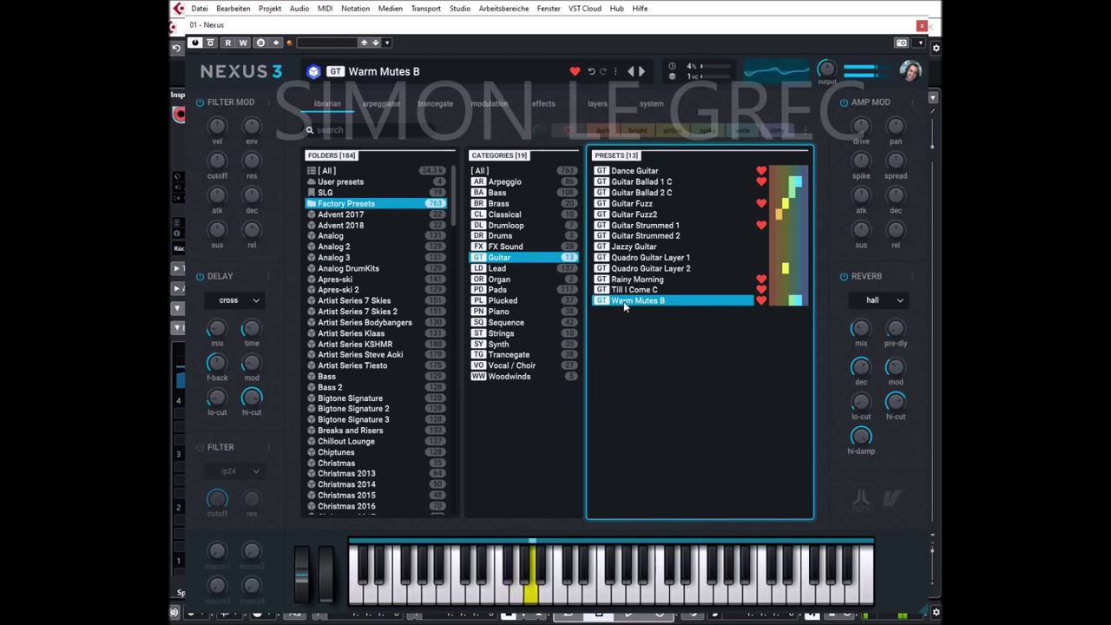
Audition the Lead category's presets Attack Lead 1, Double Square, German Trumpet 3 and Hands Up! 10
left_click(525, 269)
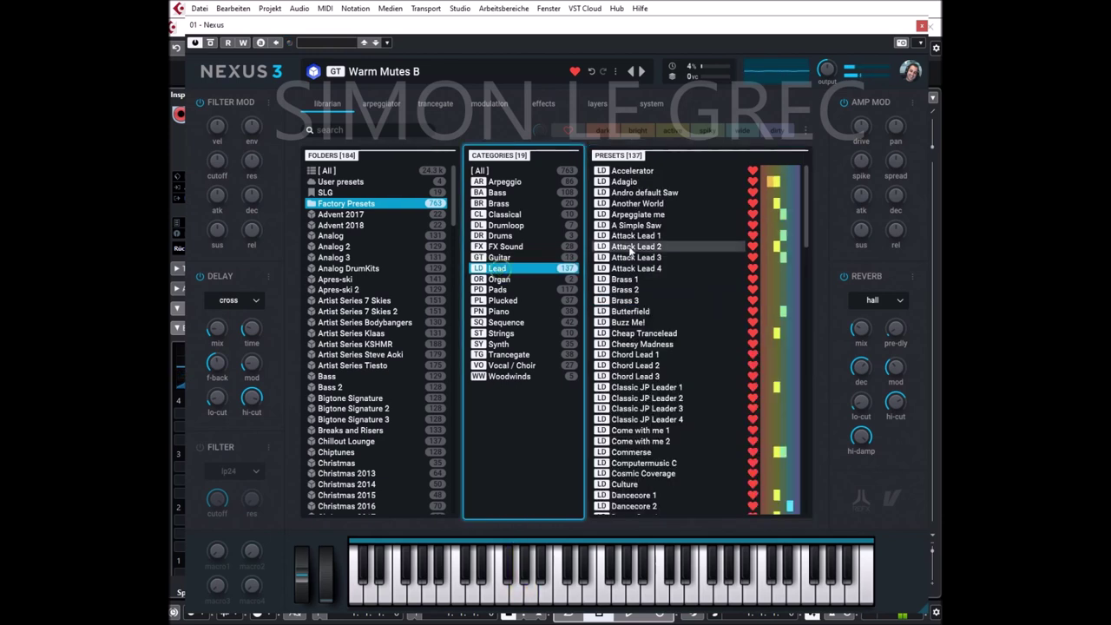
left_click(638, 237)
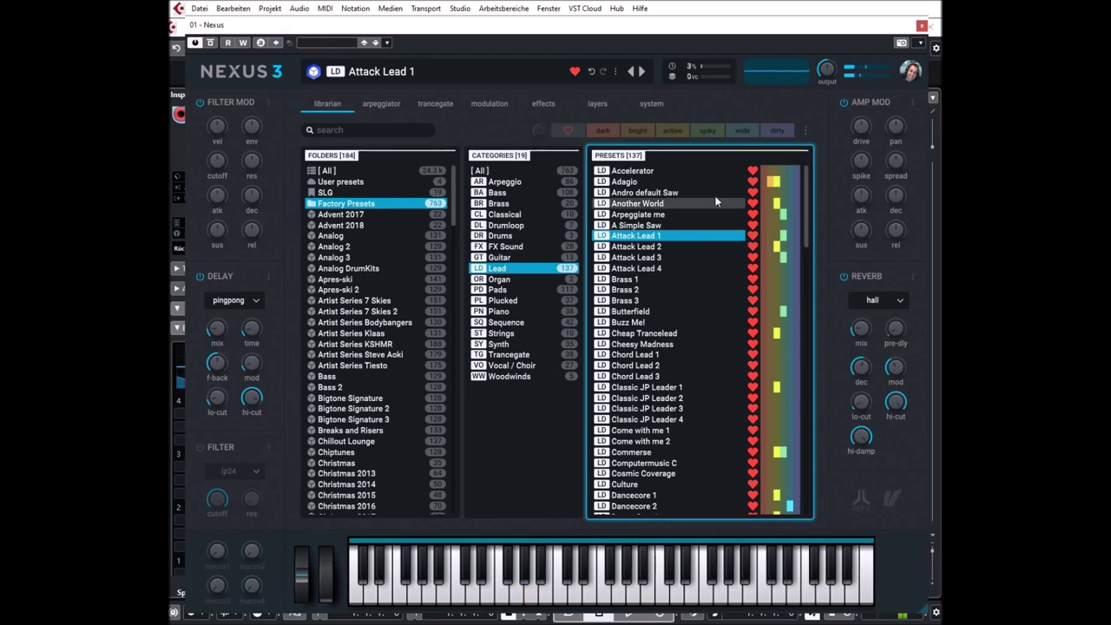
left_click_drag(808, 186, 808, 313)
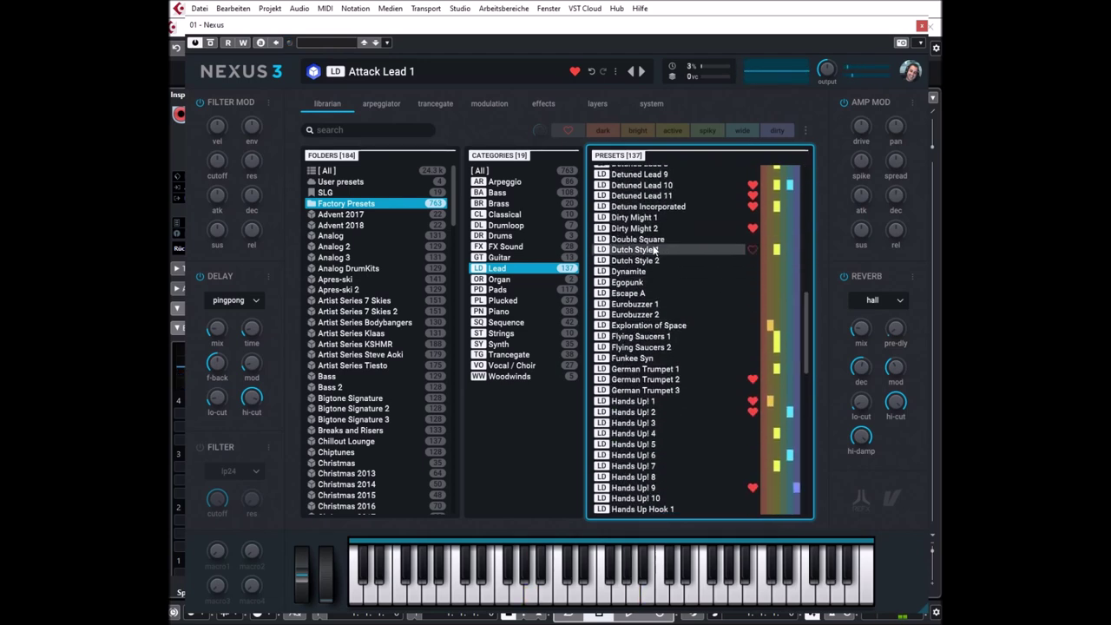
left_click(630, 238)
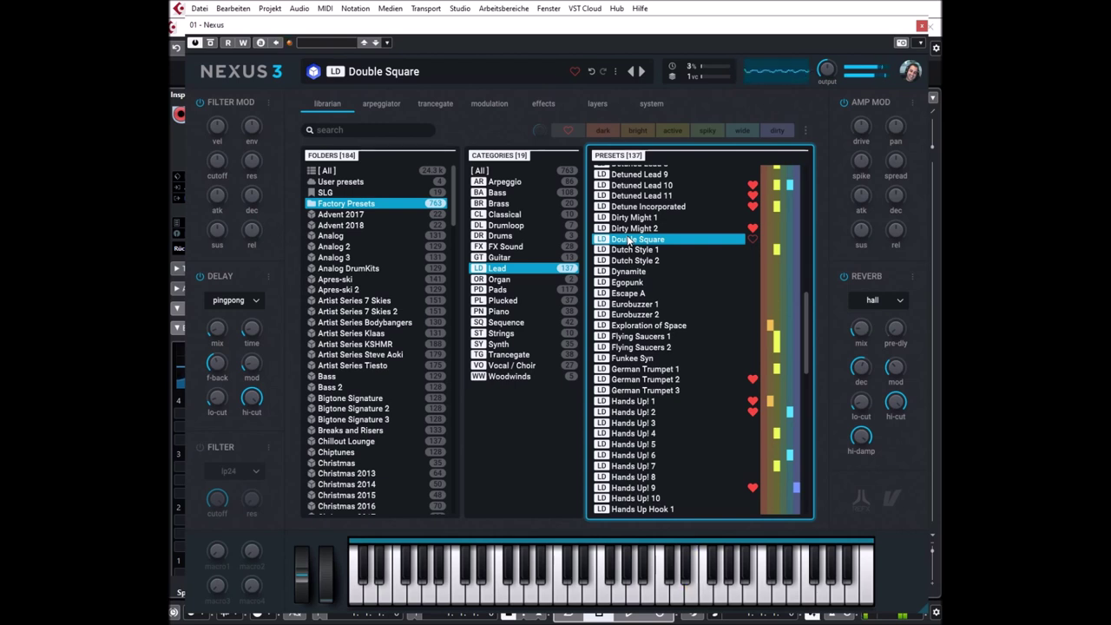
left_click(641, 392)
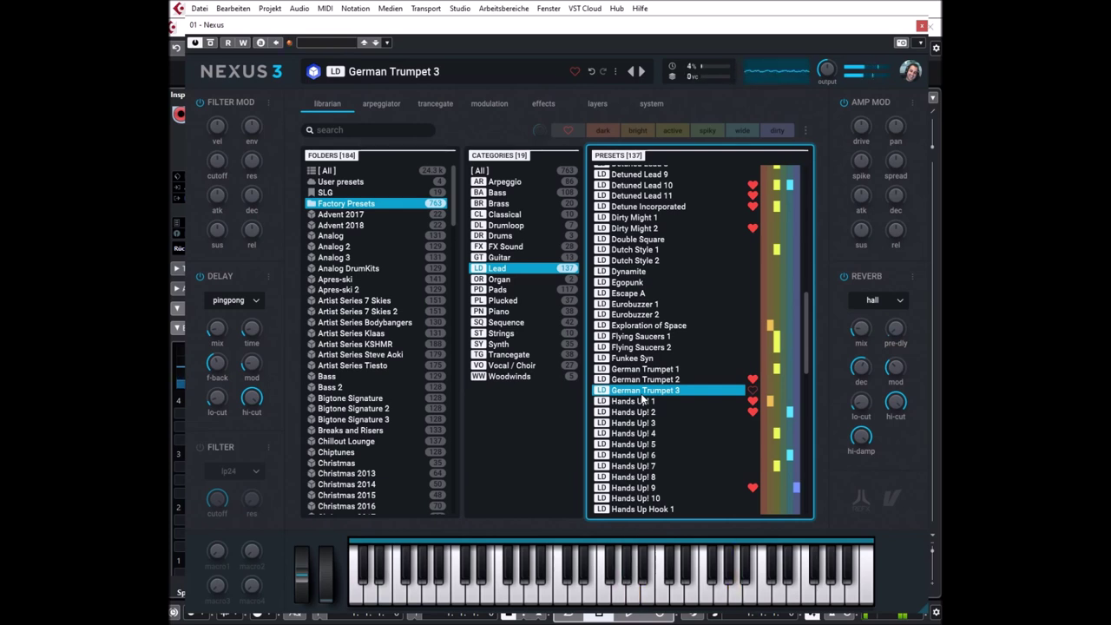
scroll(643, 392, "down", 3)
left_click(644, 392)
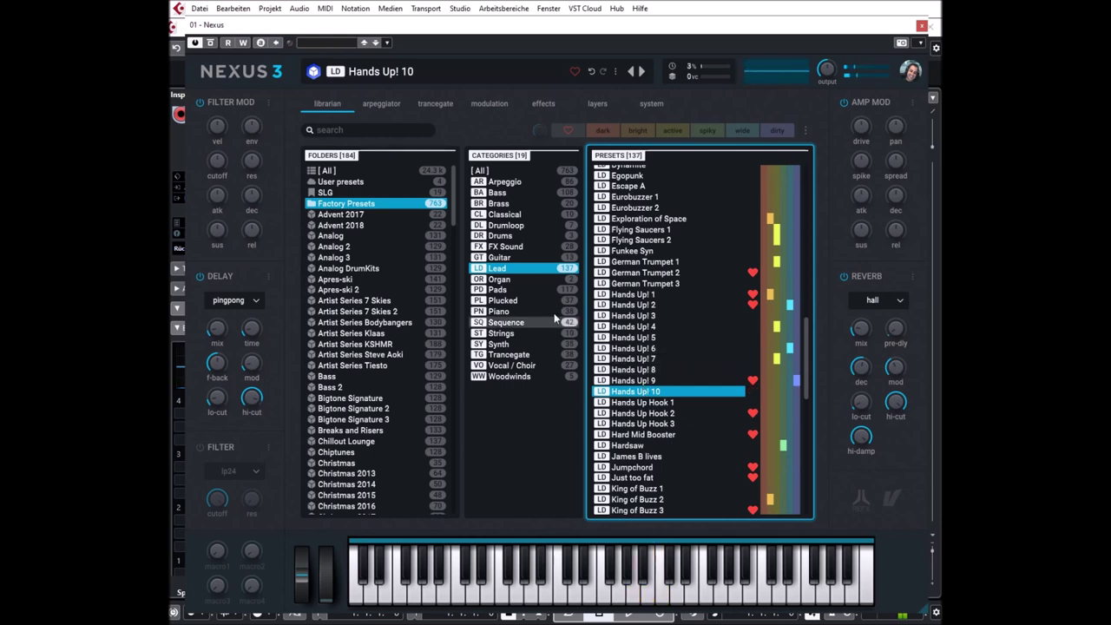
Audition the Pads category's presets Ambient Pad 5, Ambient Pad 8 and Chillpad 2
left_click(507, 294)
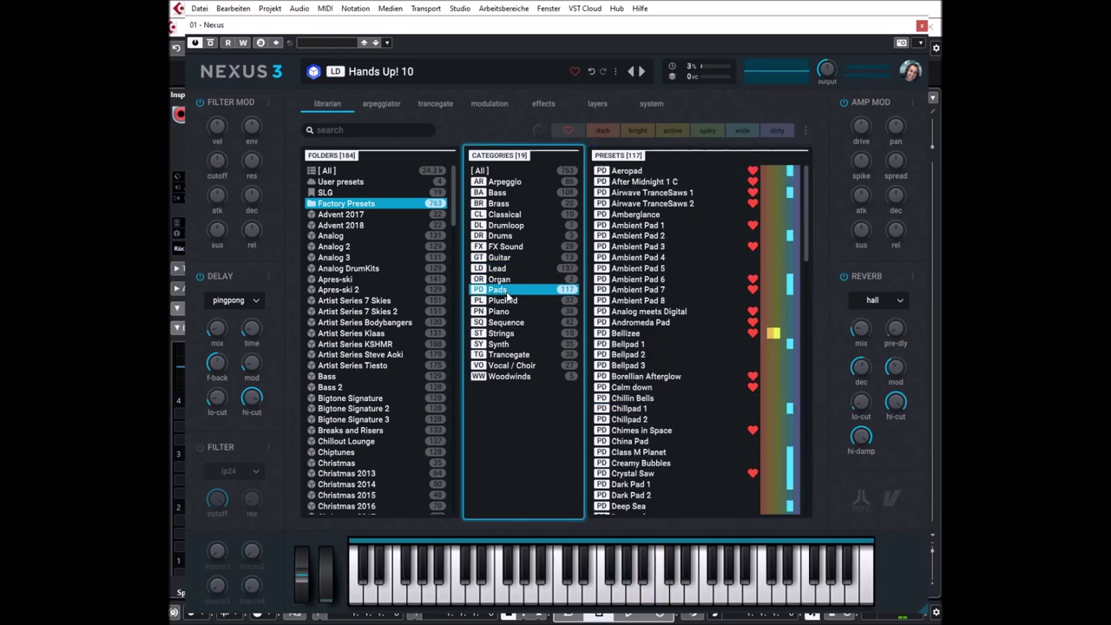
left_click(640, 269)
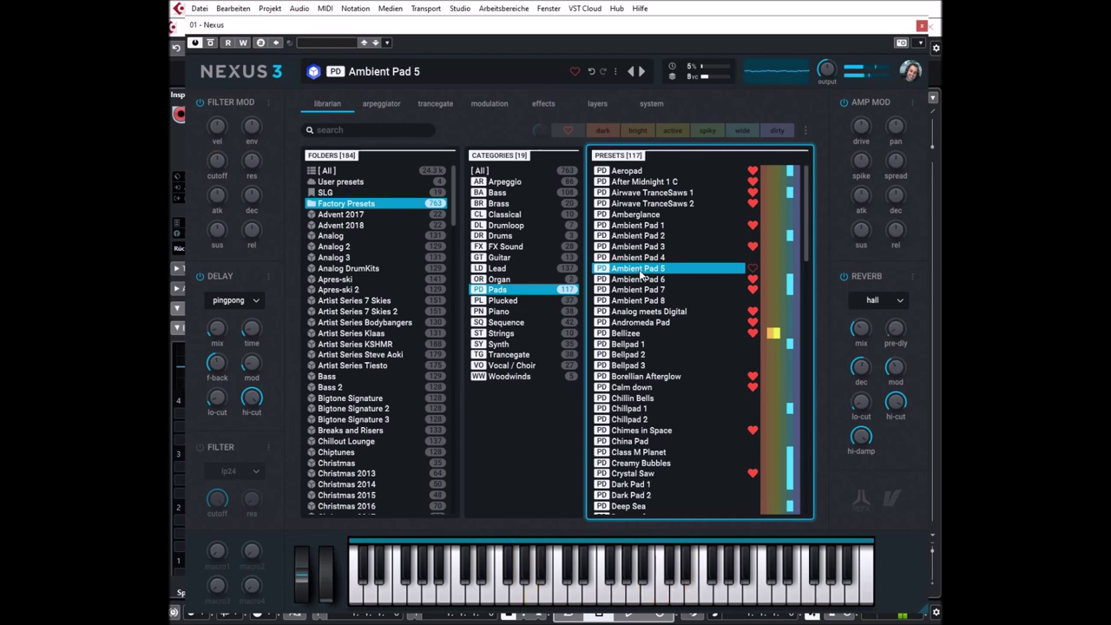
left_click(647, 300)
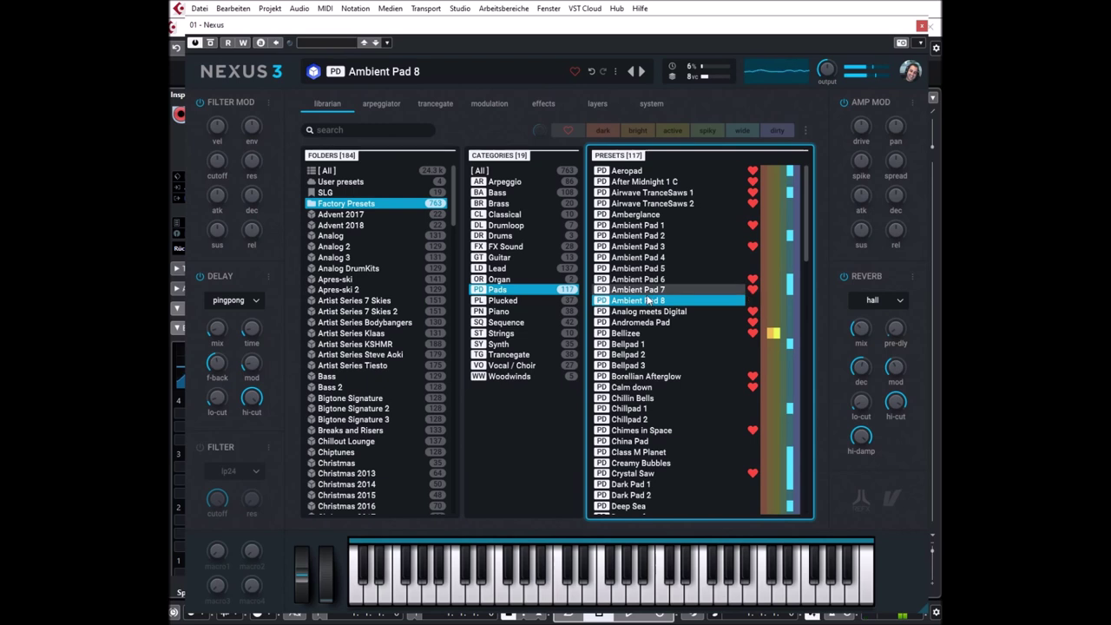
scroll(647, 299, "down", 3)
left_click(633, 312)
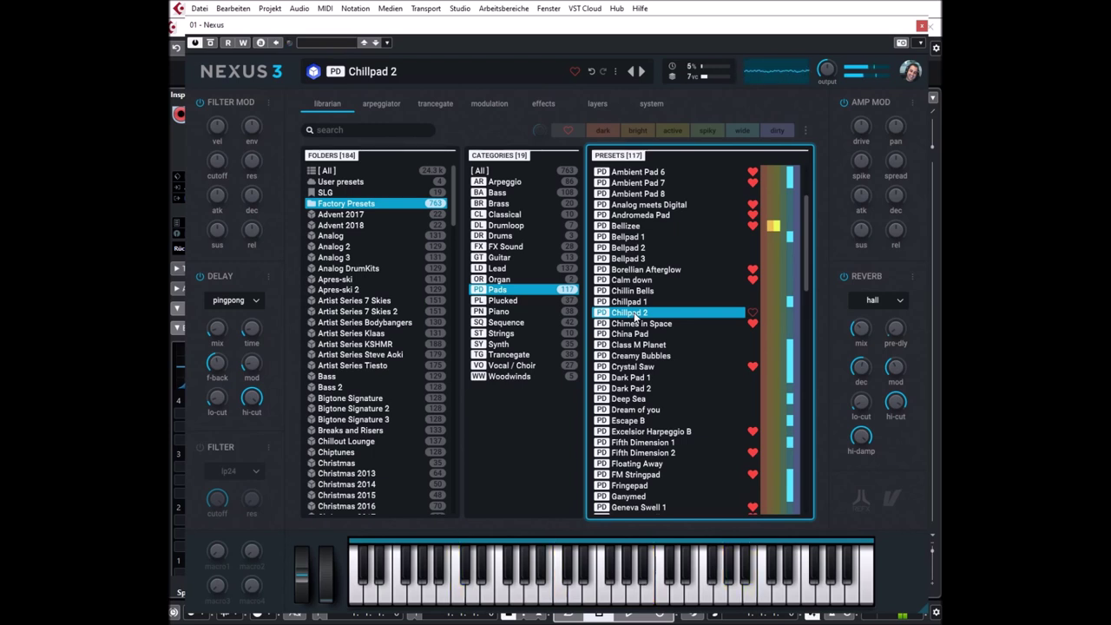
Audition the Plucked category's presets Mute Guitars 2, Pizzicato Voice, Trancepikes and UK Pikes 2
left_click(506, 303)
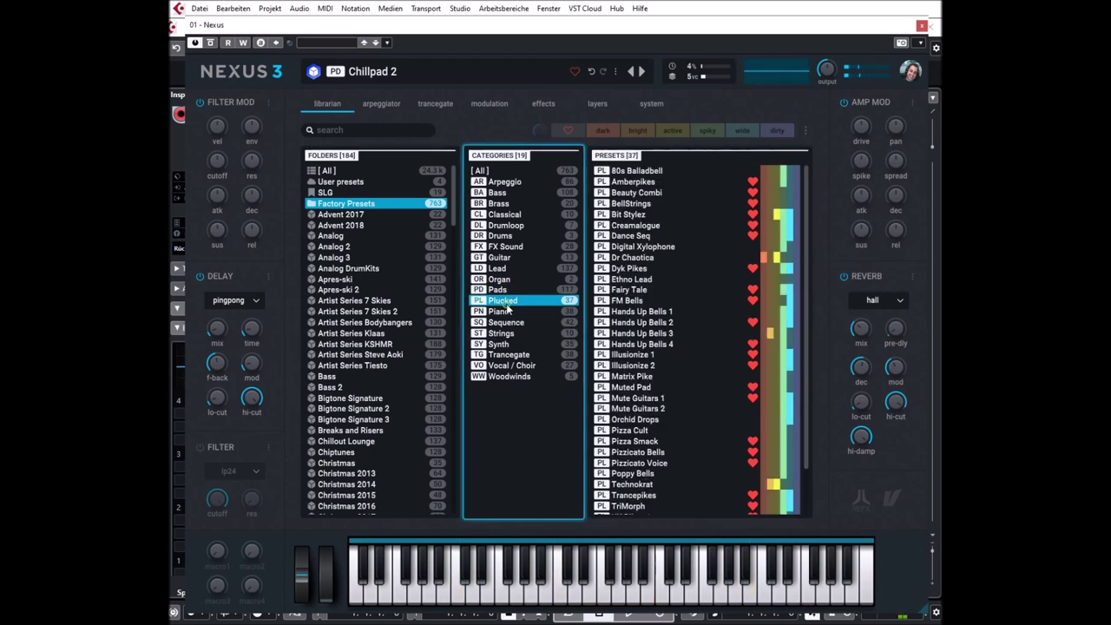
left_click(627, 409)
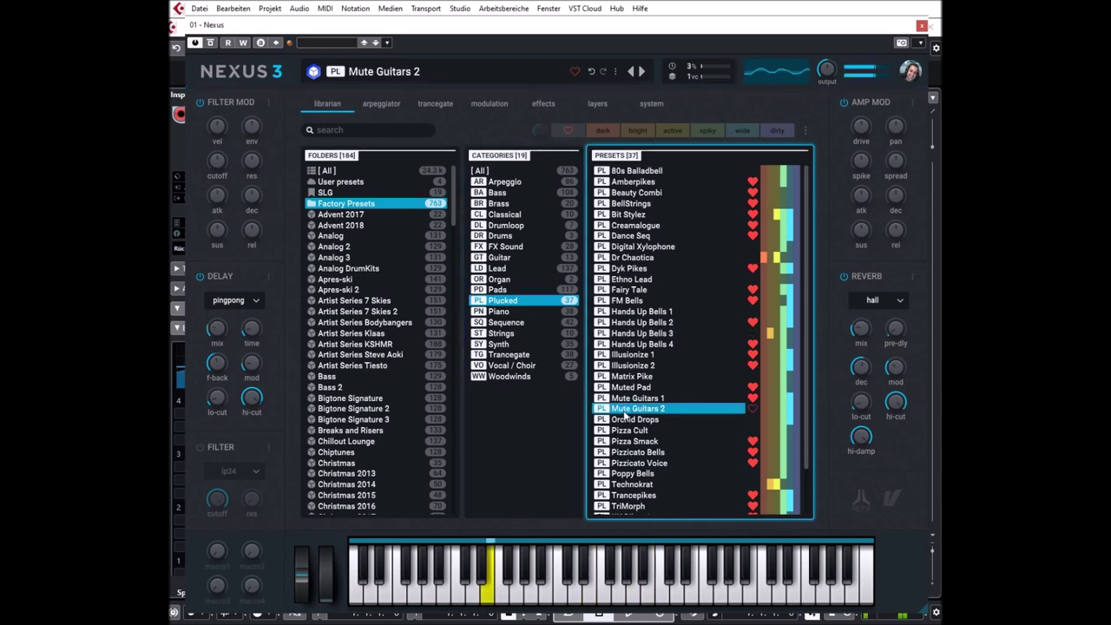
scroll(625, 415, "down", 3)
left_click(627, 413)
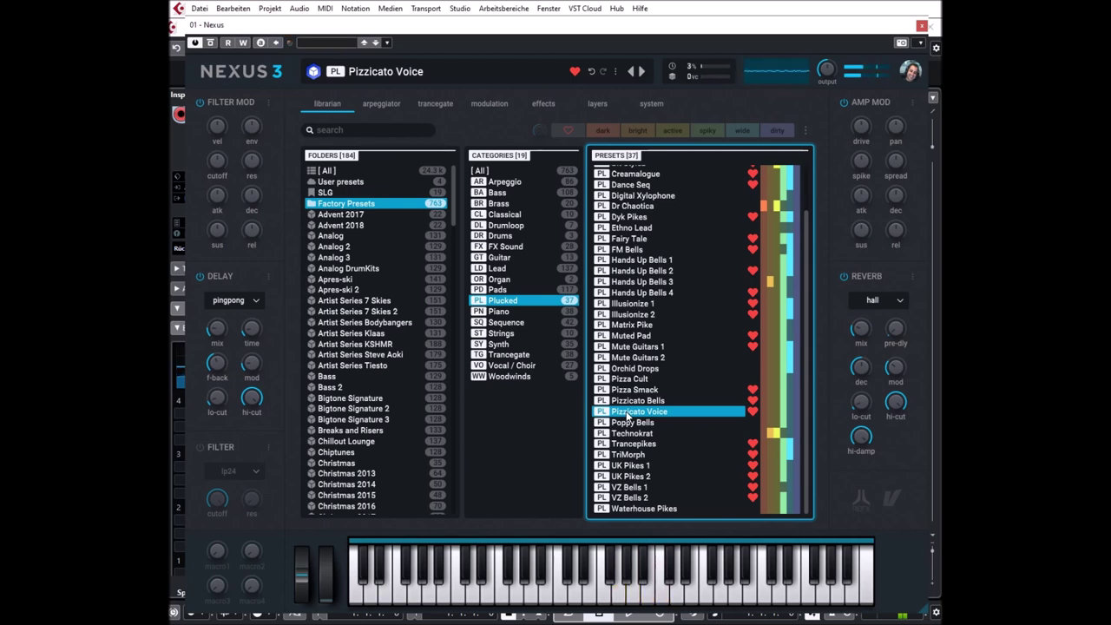
left_click(624, 444)
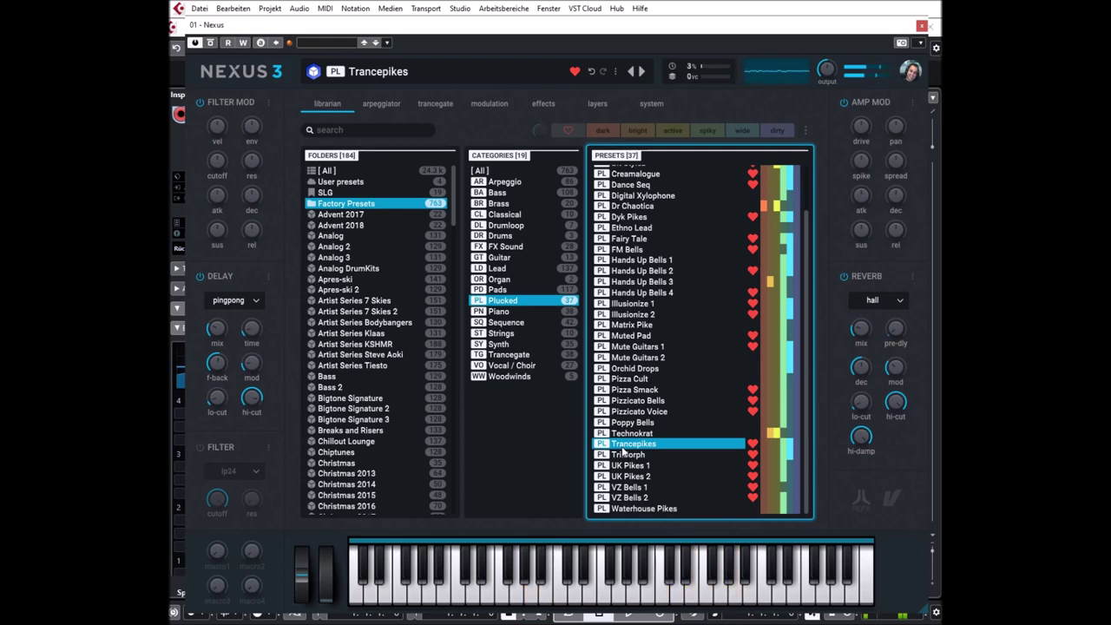
left_click(627, 478)
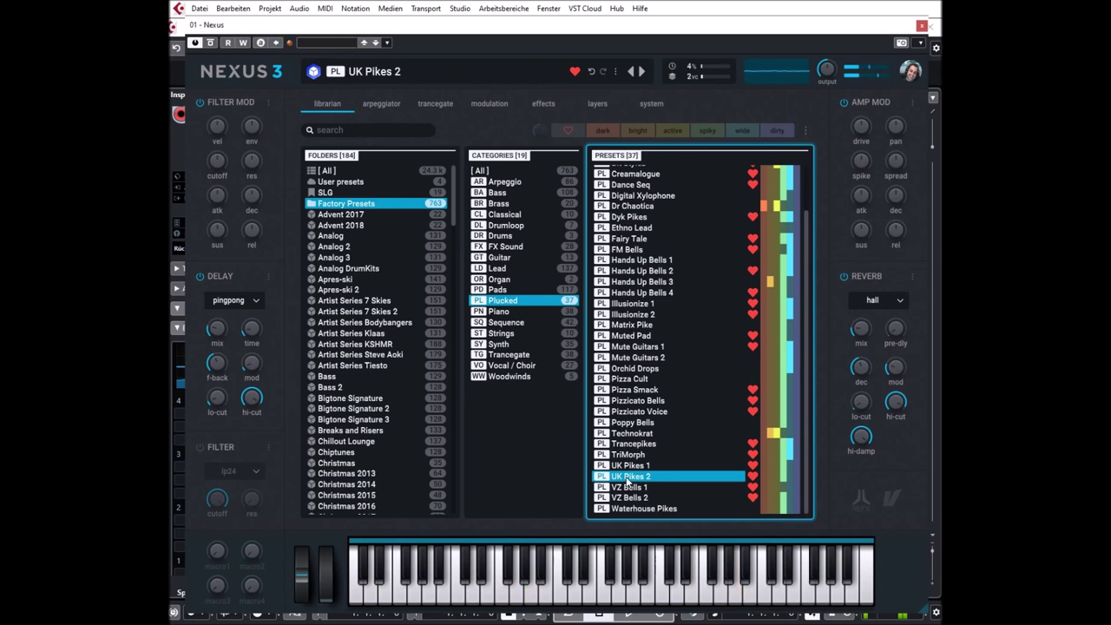
Audition the Piano category's presets Lofi Rhodes, Nebula, Piano and Strings, and Rocky Piano
left_click(498, 311)
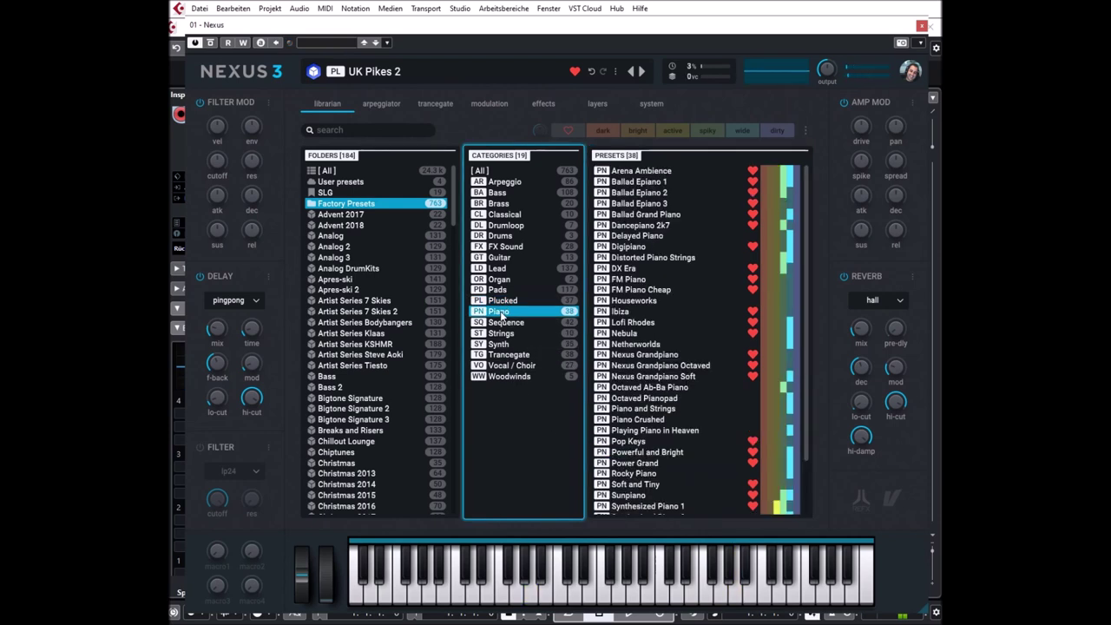
left_click(615, 321)
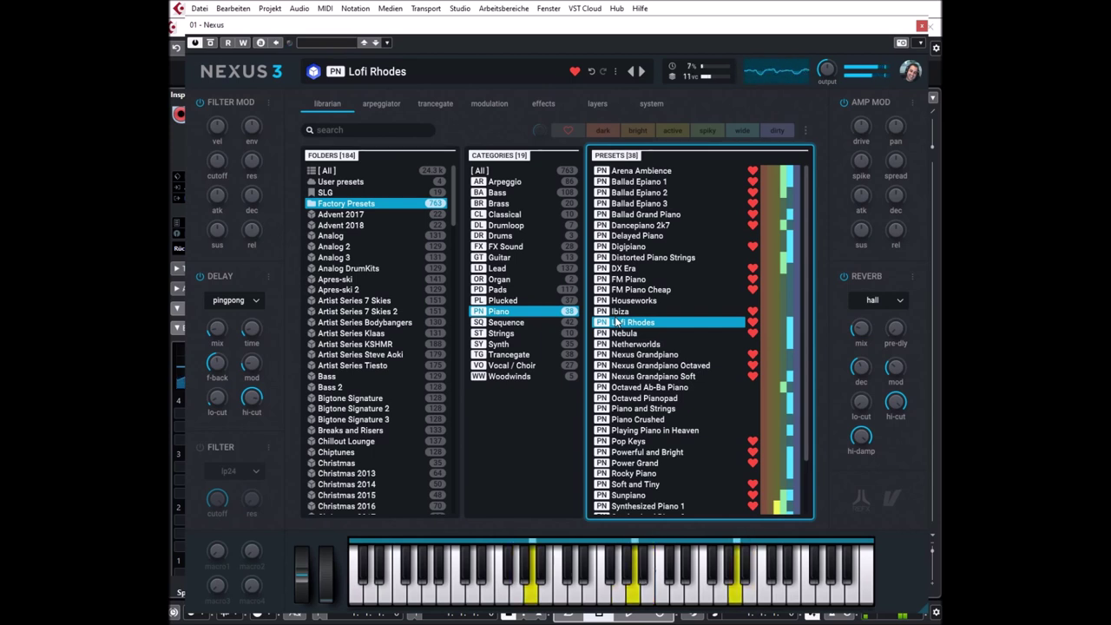
left_click(626, 335)
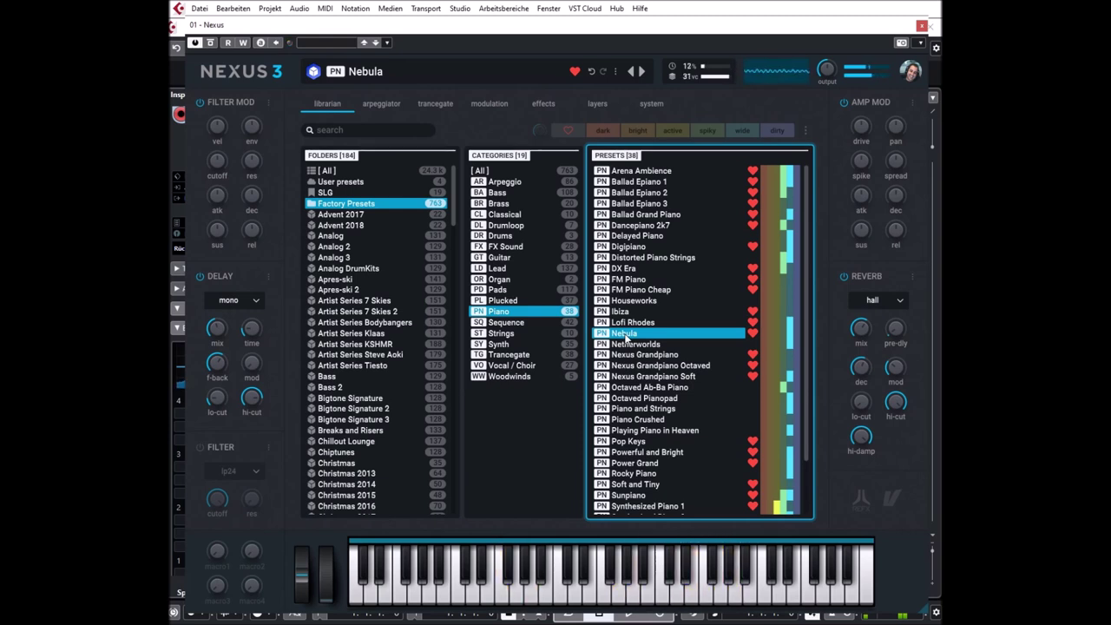
left_click(641, 410)
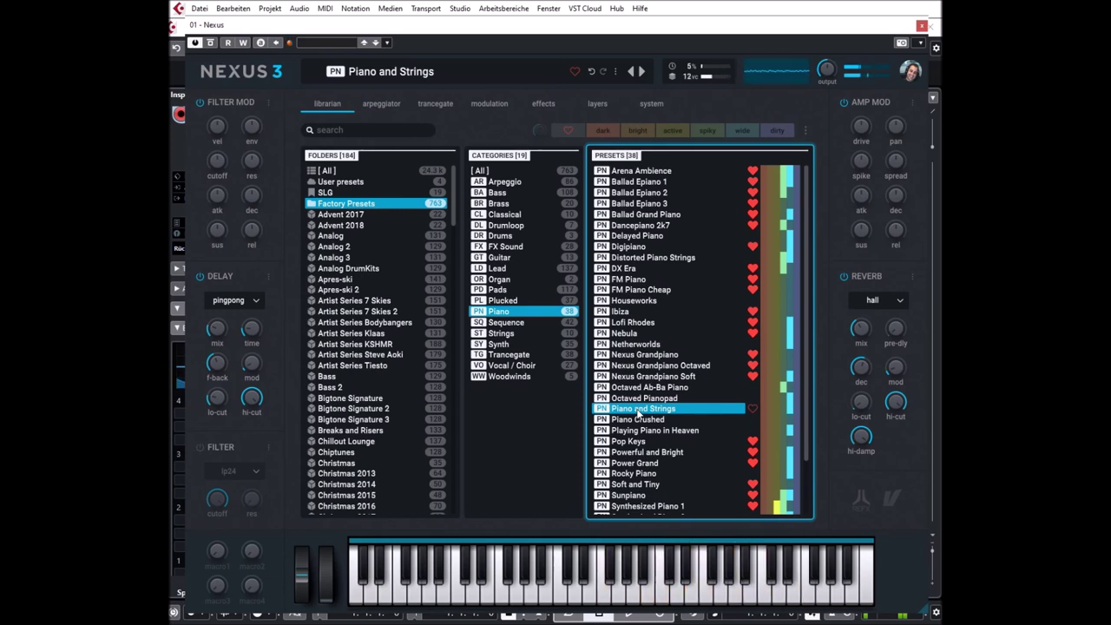
left_click(635, 474)
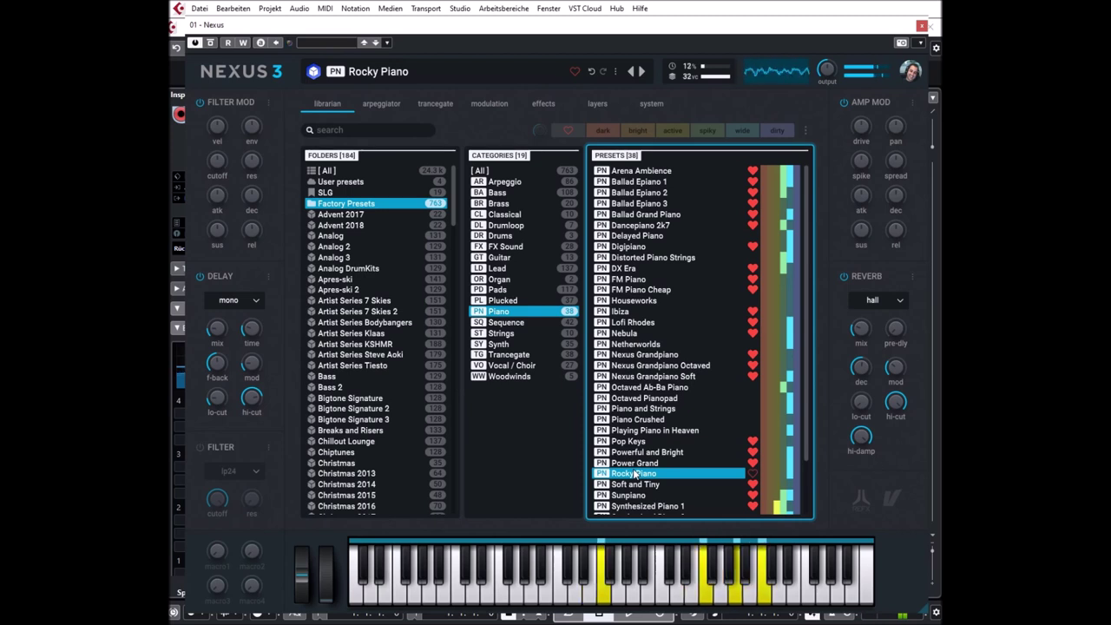
Audition the Sequence category's presets Guitar Ballad 1, Magna Horns, The Beach and York Mutes
left_click(504, 323)
left_click(613, 337)
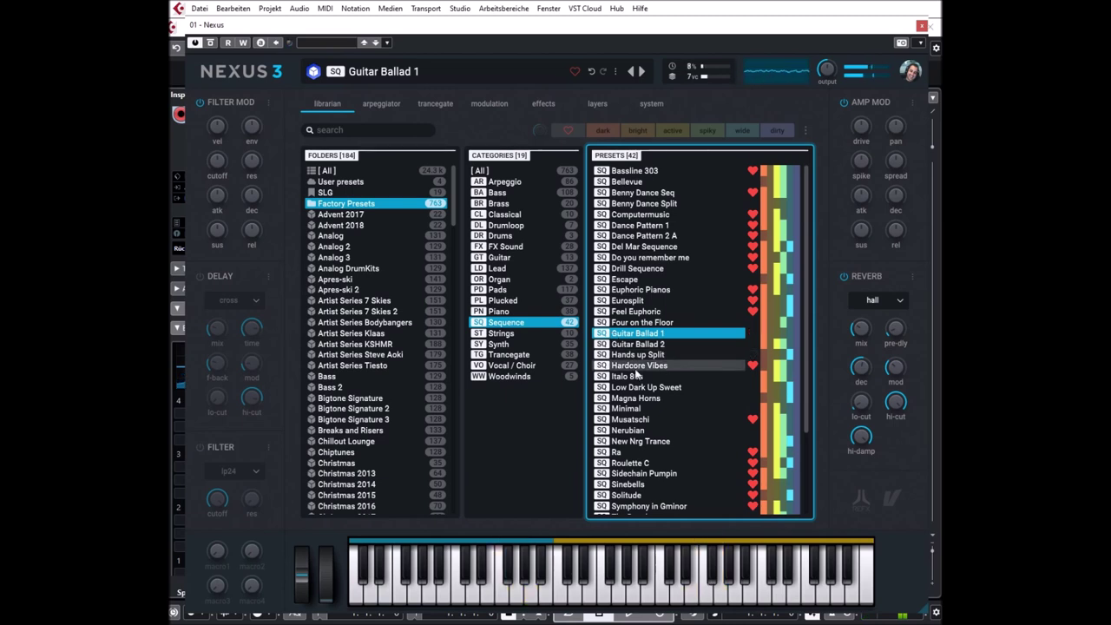
left_click(624, 396)
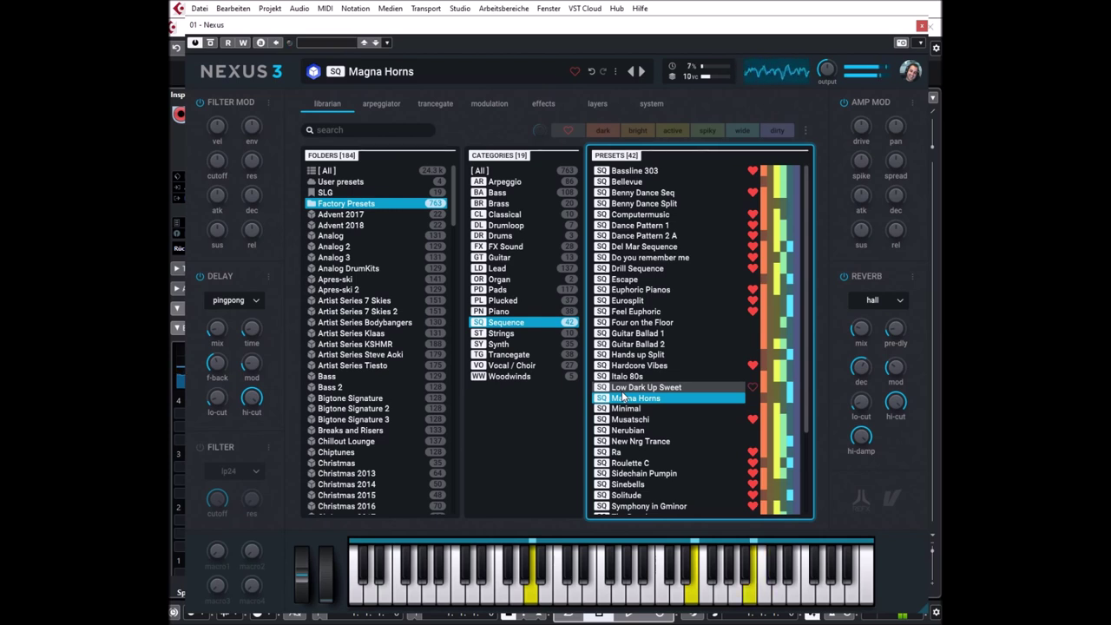
scroll(624, 396, "down", 3)
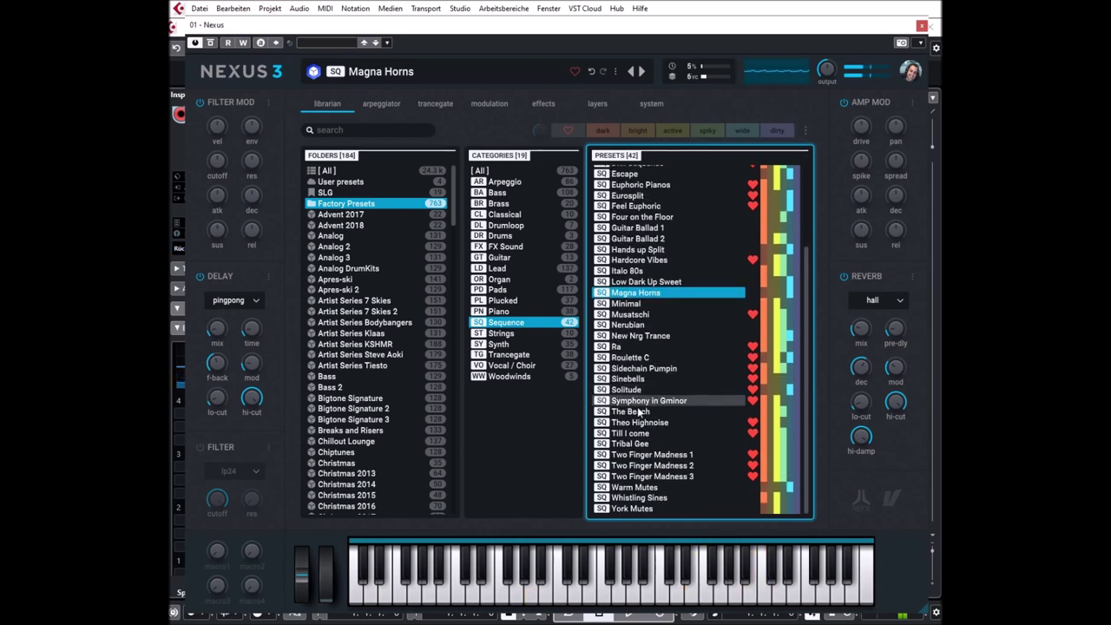
left_click(637, 413)
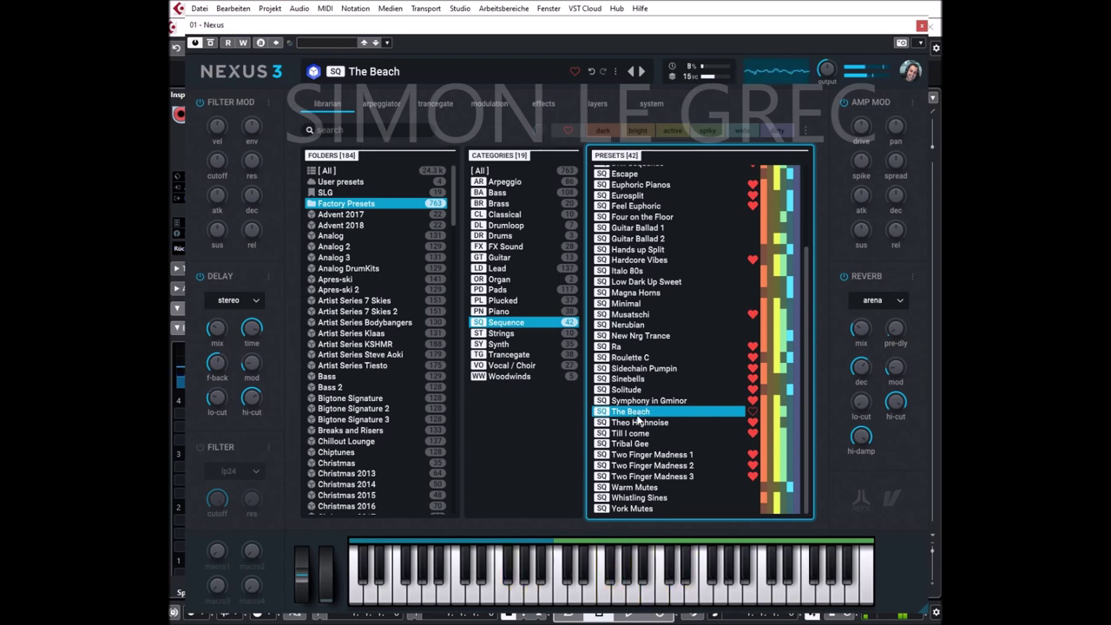
left_click(647, 509)
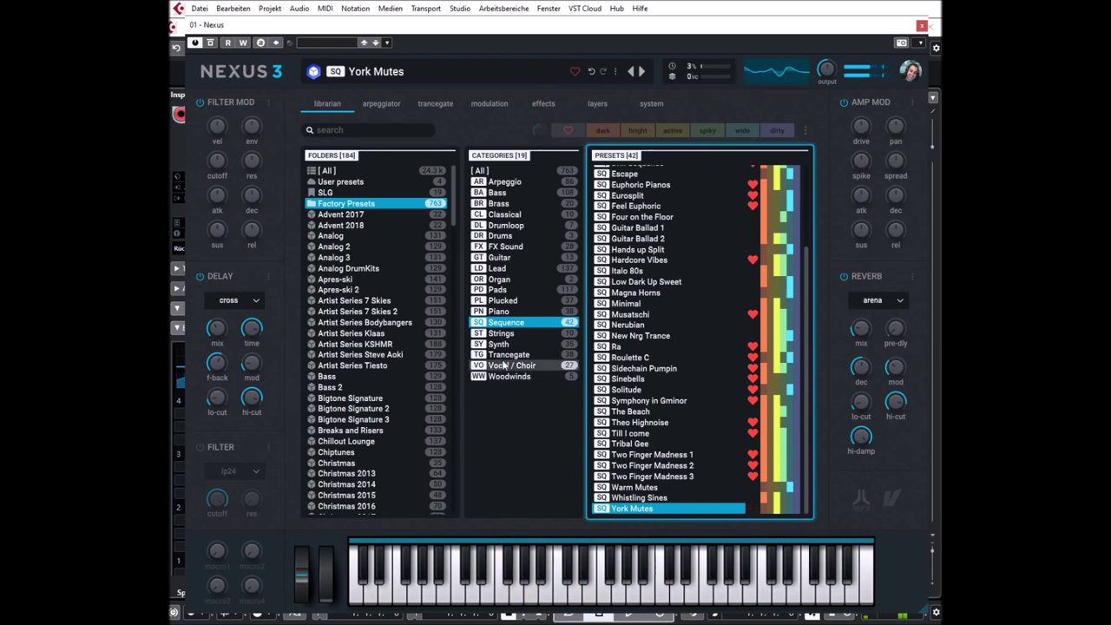
Audition the Strings category's presets Hybrid Strings 3 and Dark Cellos
left_click(499, 333)
left_click(617, 258)
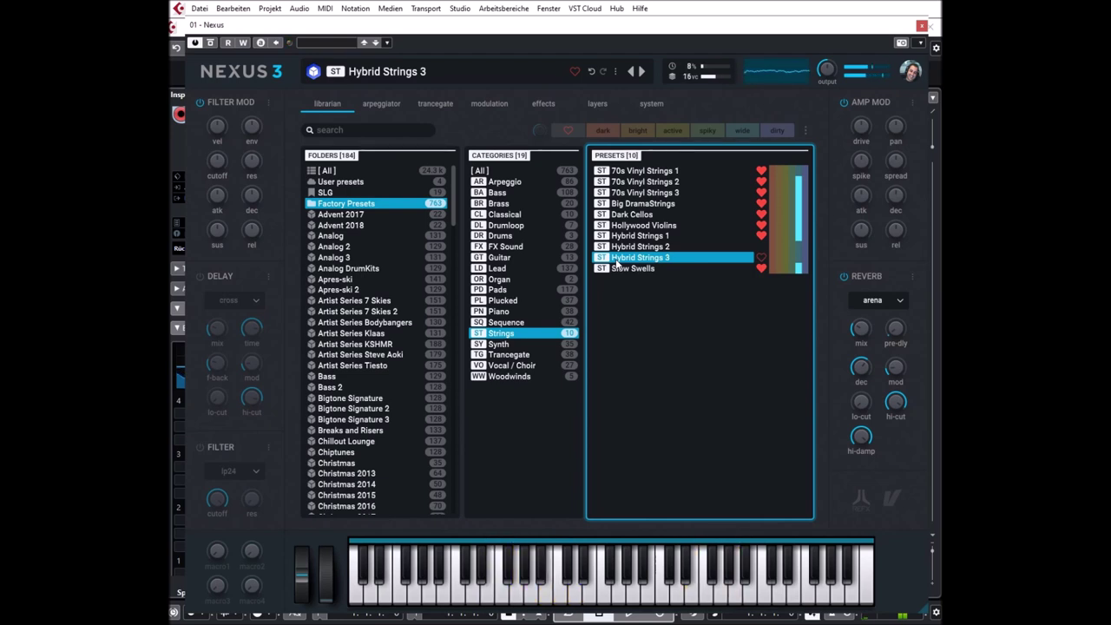
left_click(629, 215)
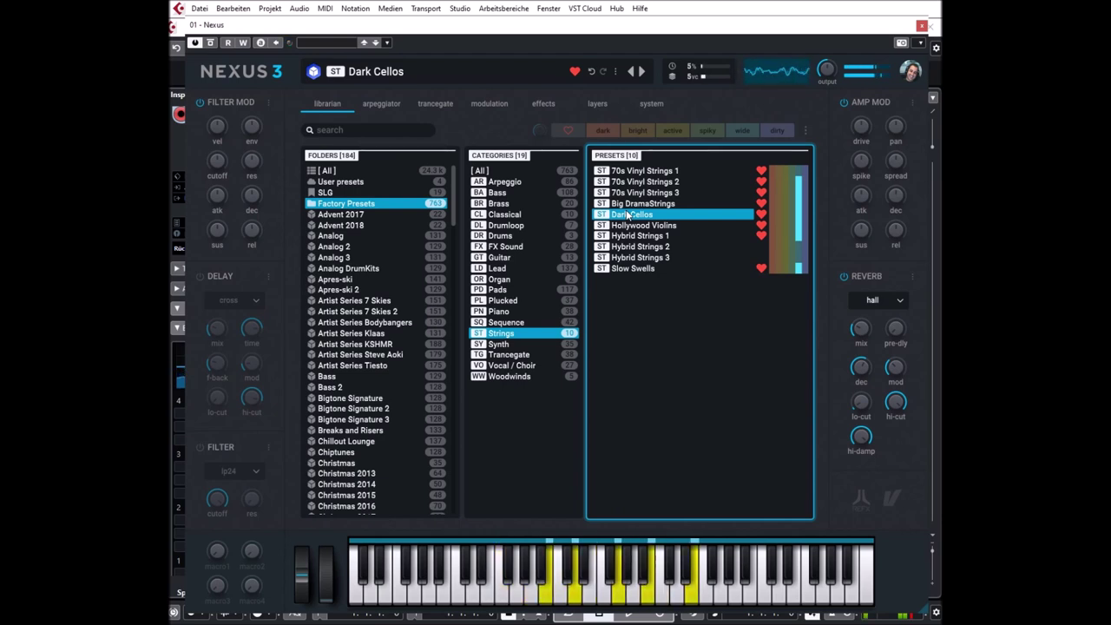
Audition the Trancegate category's presets Gate n Glide, Minor Sequence, Sequenced 3 and Swelling Robots
key("Left")
key("Down")
key("Down")
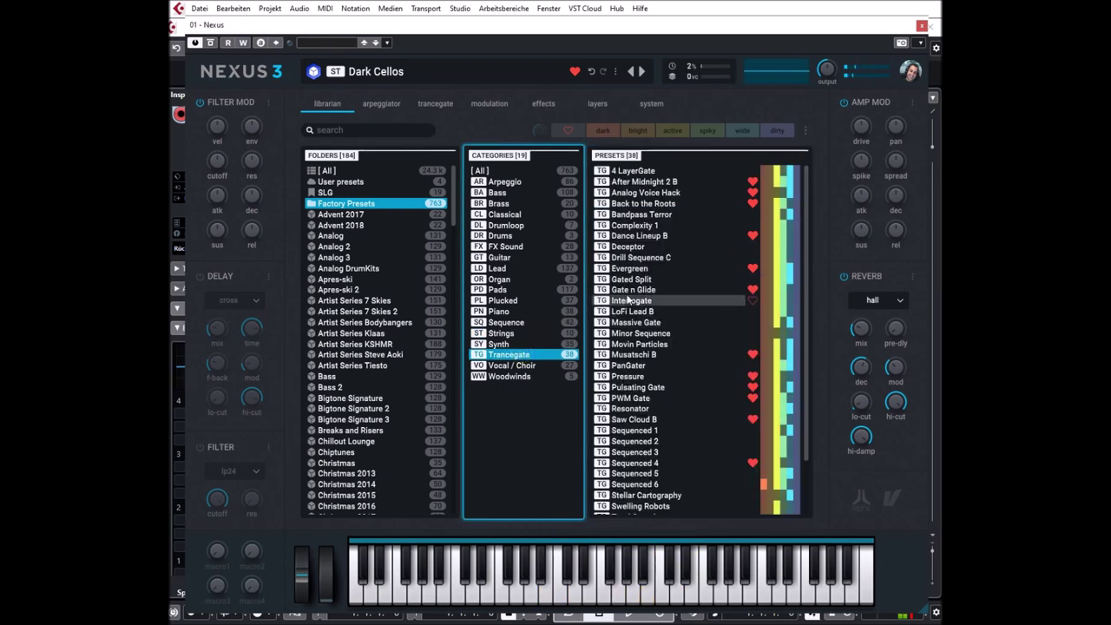
left_click(631, 290)
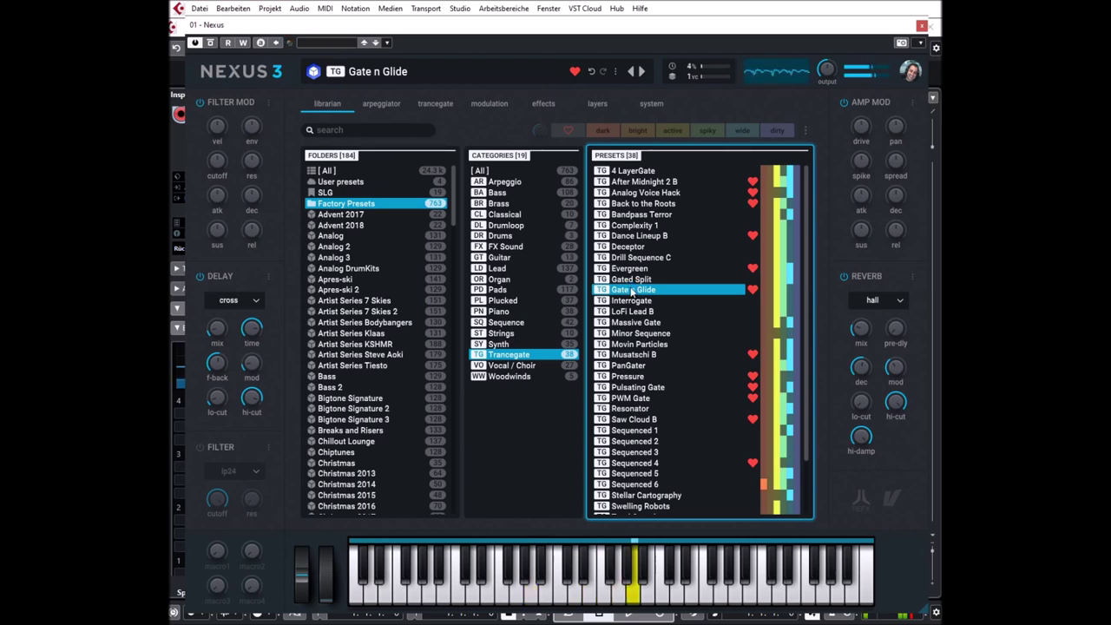
left_click(633, 334)
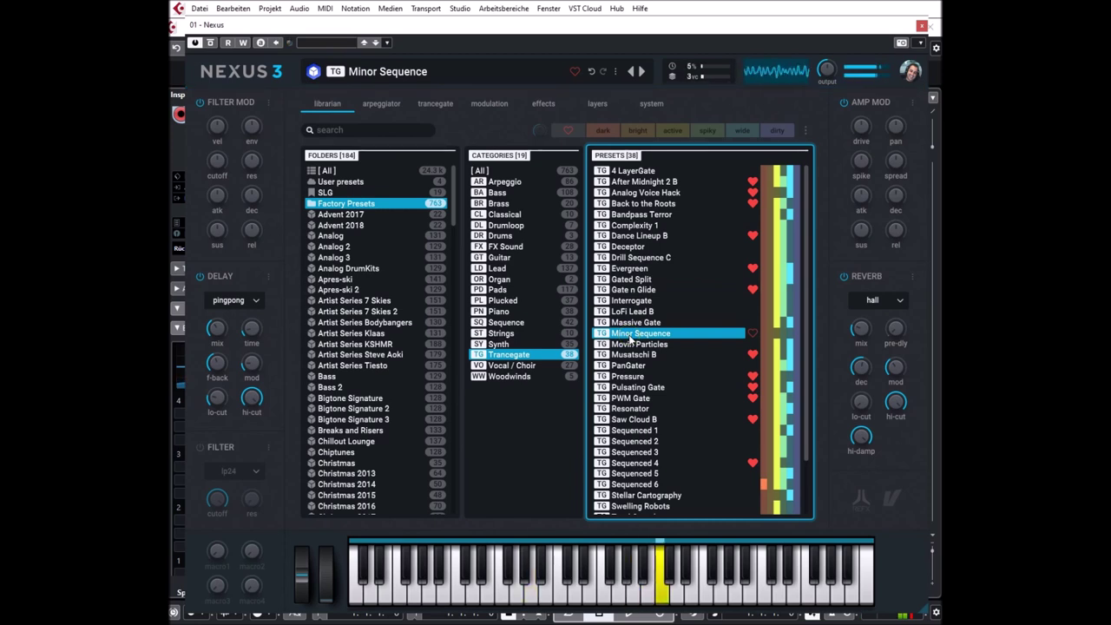
scroll(633, 339, "down", 2)
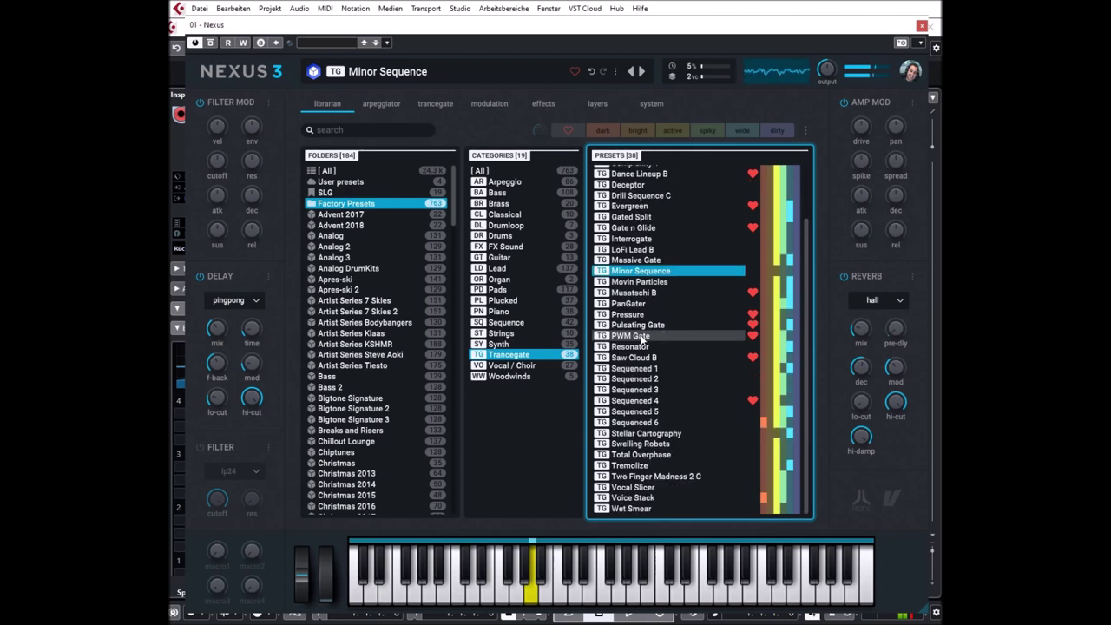
left_click(631, 390)
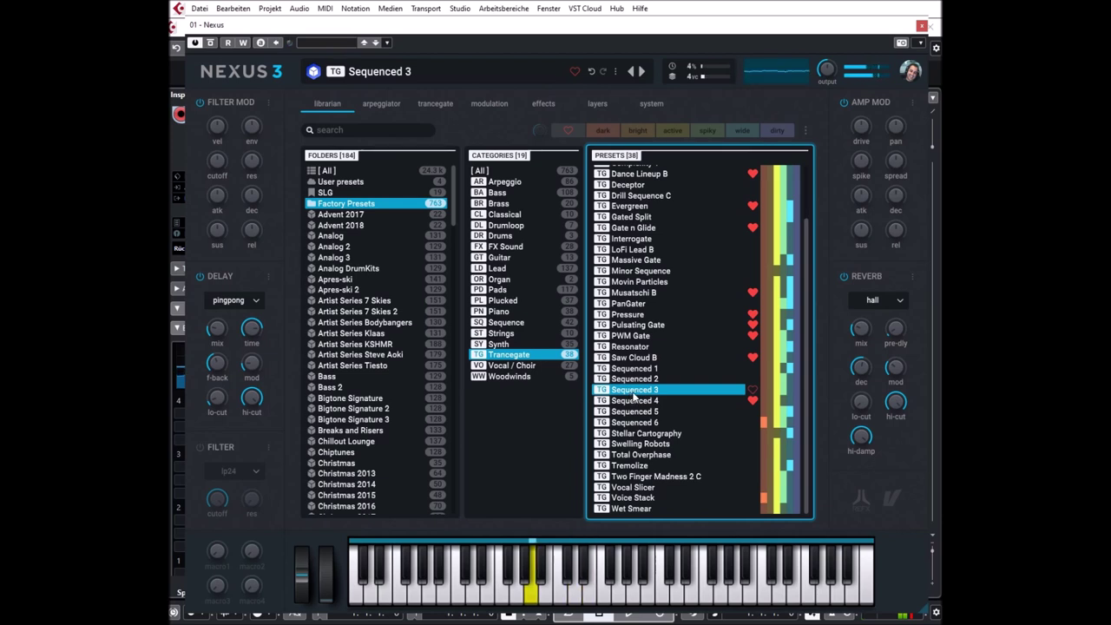
left_click(644, 444)
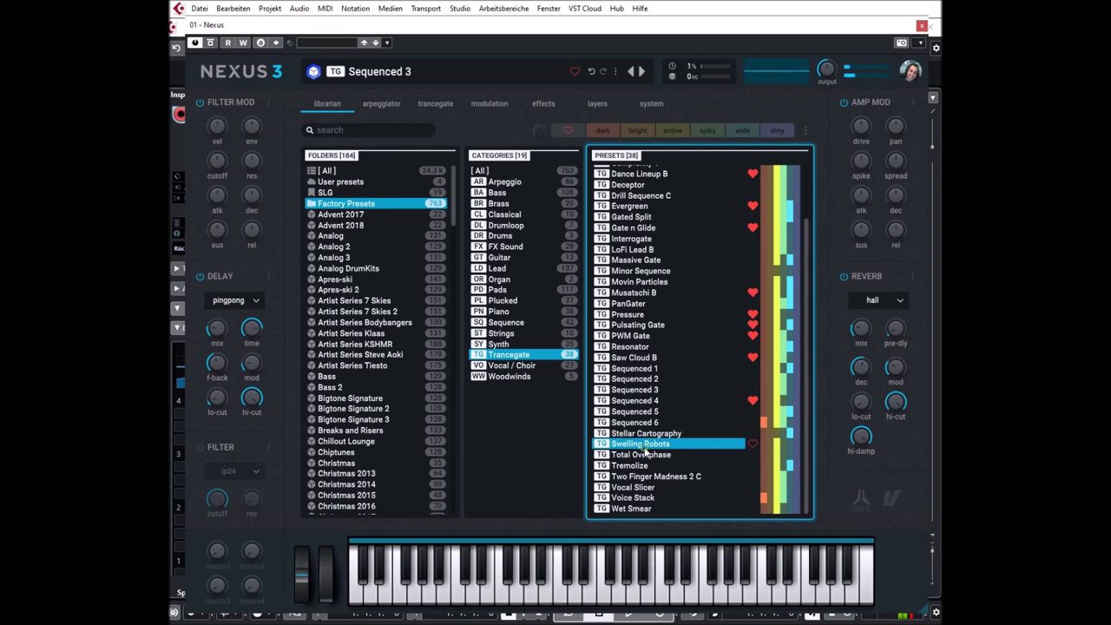